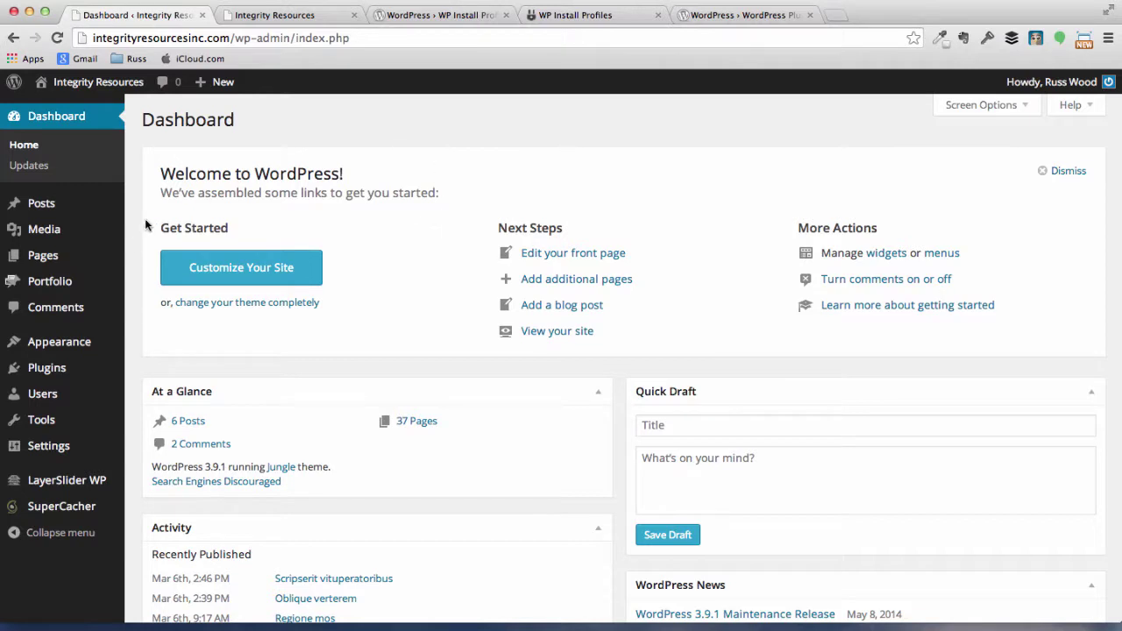
- Activate the Akismet plugin from the Installed Plugins list, making all 6 plugins active
{"action": "mouse_move", "coordinate": [62, 373]}
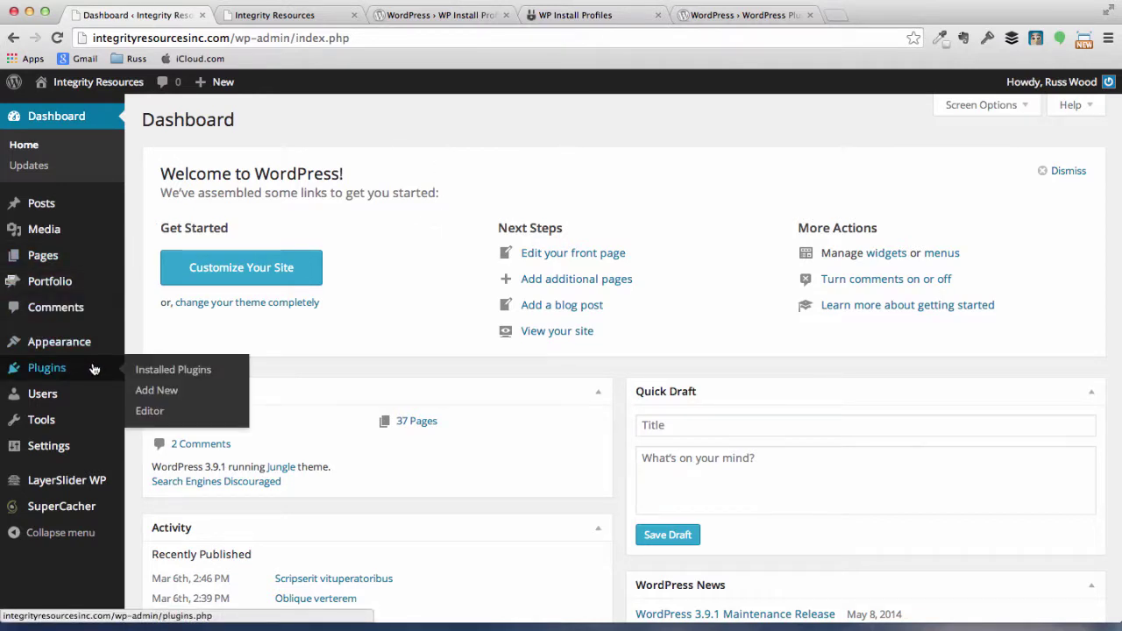
{"action": "left_click", "coordinate": [145, 371]}
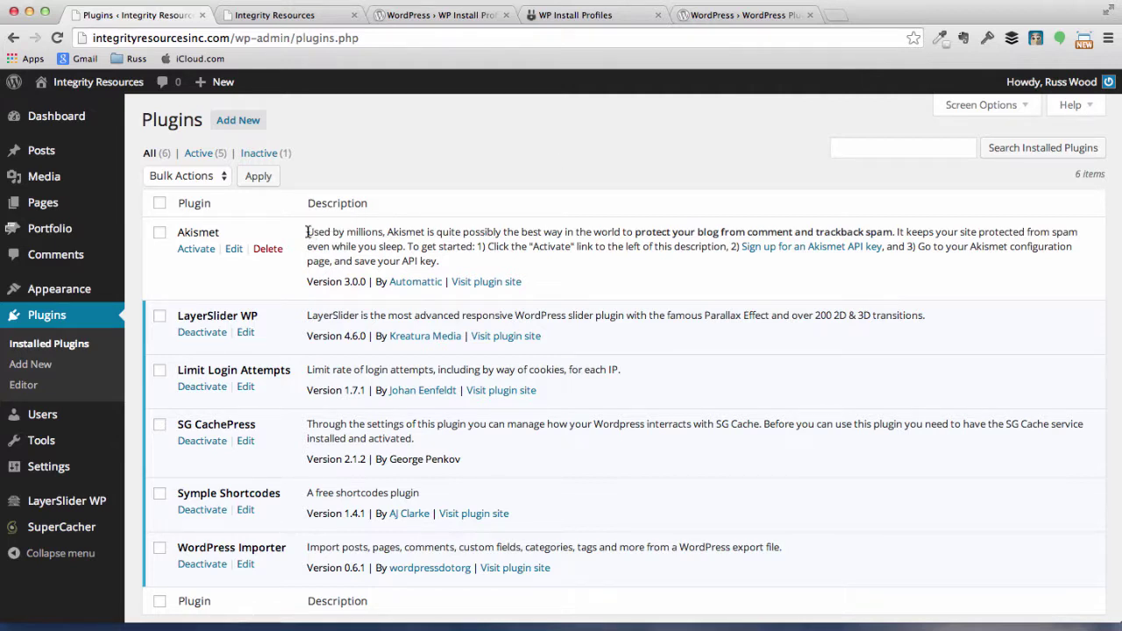
{"action": "left_click_drag", "start_coordinate": [308, 231], "coordinate": [608, 243]}
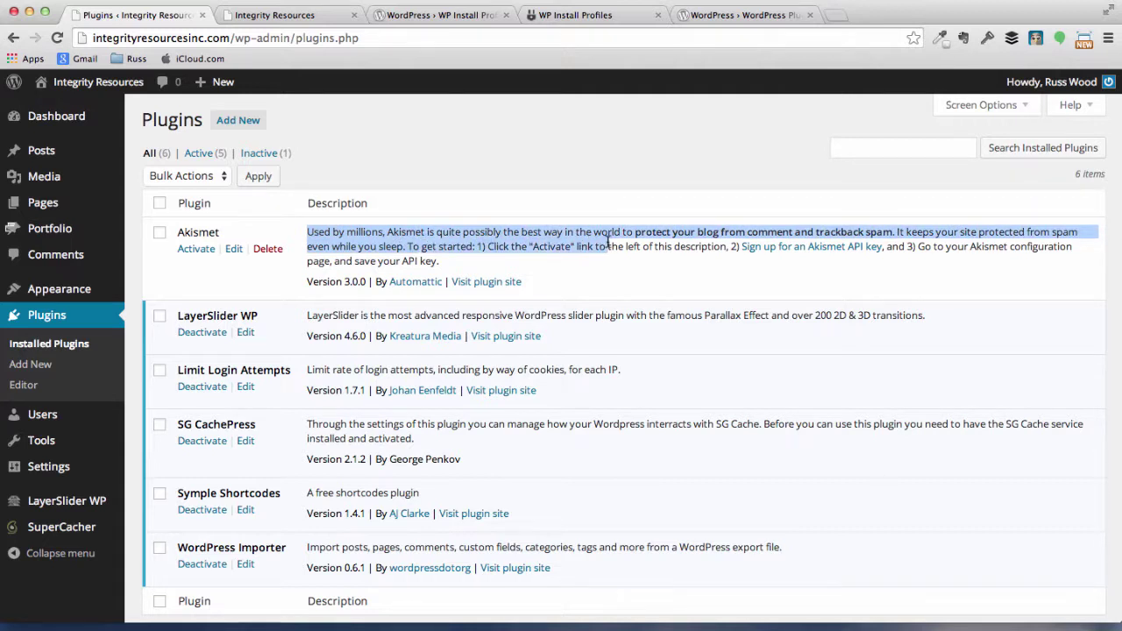
{"action": "left_click", "coordinate": [534, 214]}
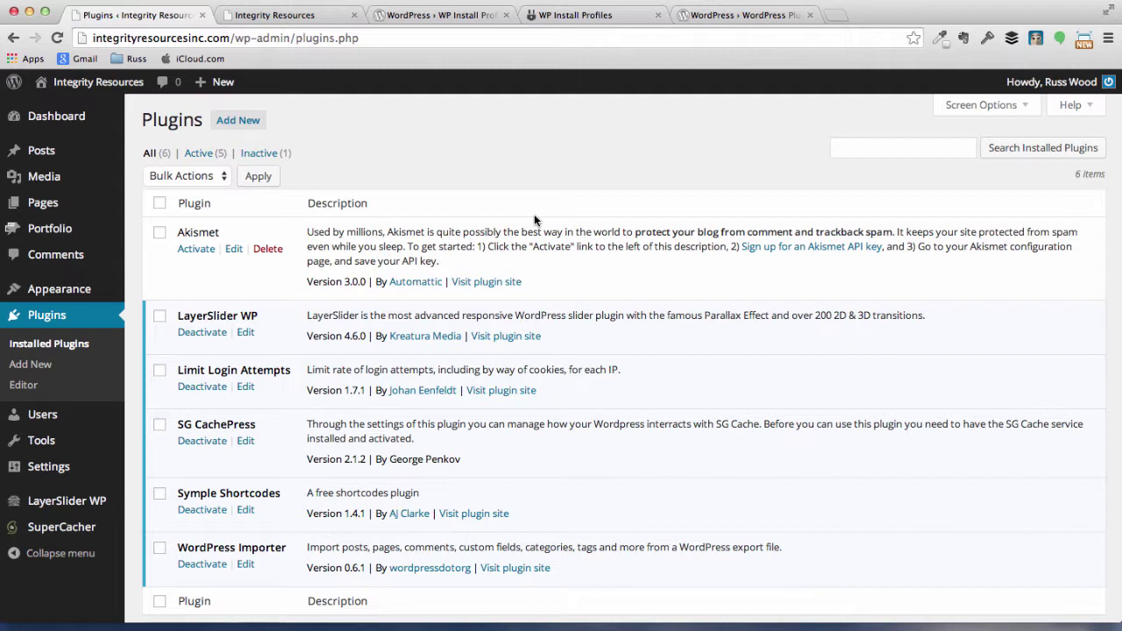
{"action": "left_click", "coordinate": [197, 249]}
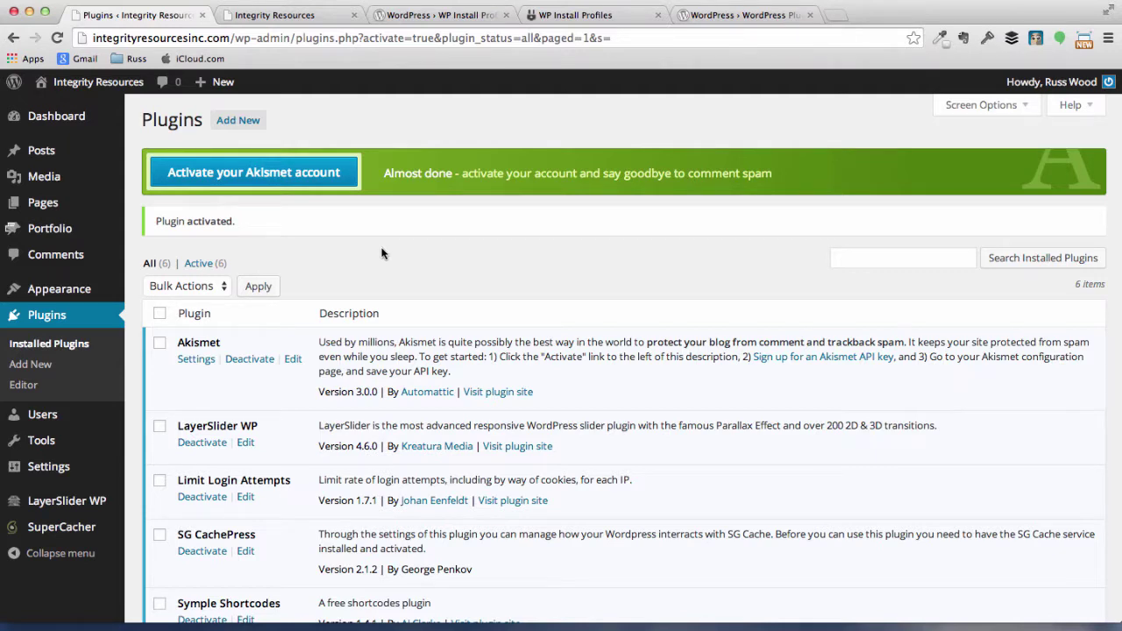
- Start Akismet account activation from the green banner to reach the API key setup page
{"action": "left_click", "coordinate": [263, 173]}
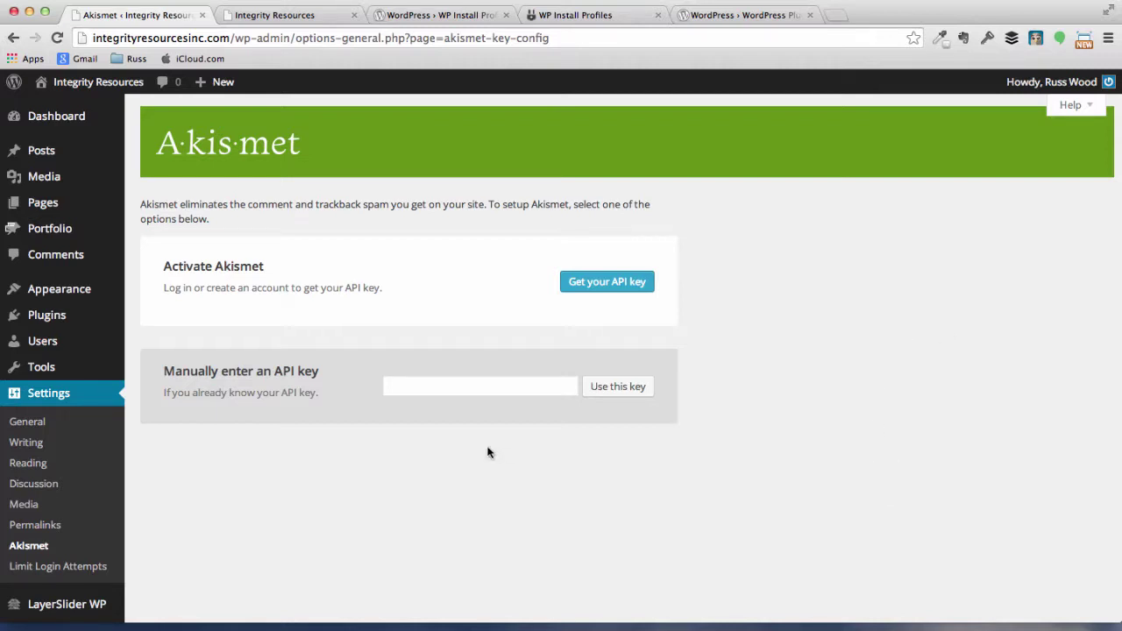
- Paste the Akismet API key into the manual entry field and apply it
{"action": "left_click", "coordinate": [454, 379]}
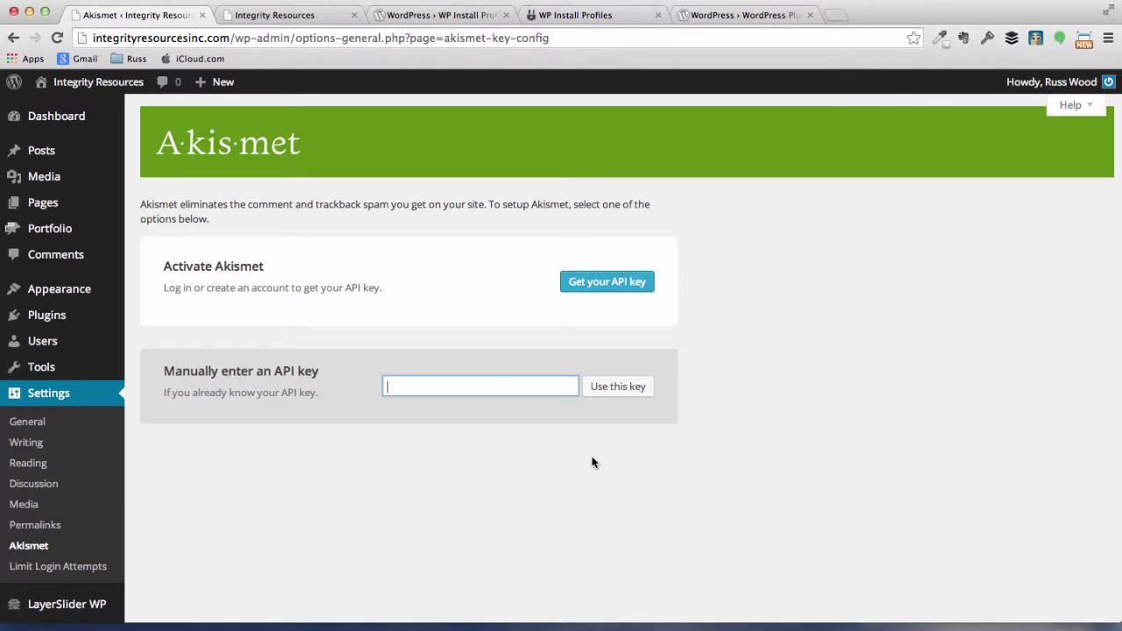
{"action": "key", "text": "super+v"}
{"action": "left_click", "coordinate": [601, 386]}
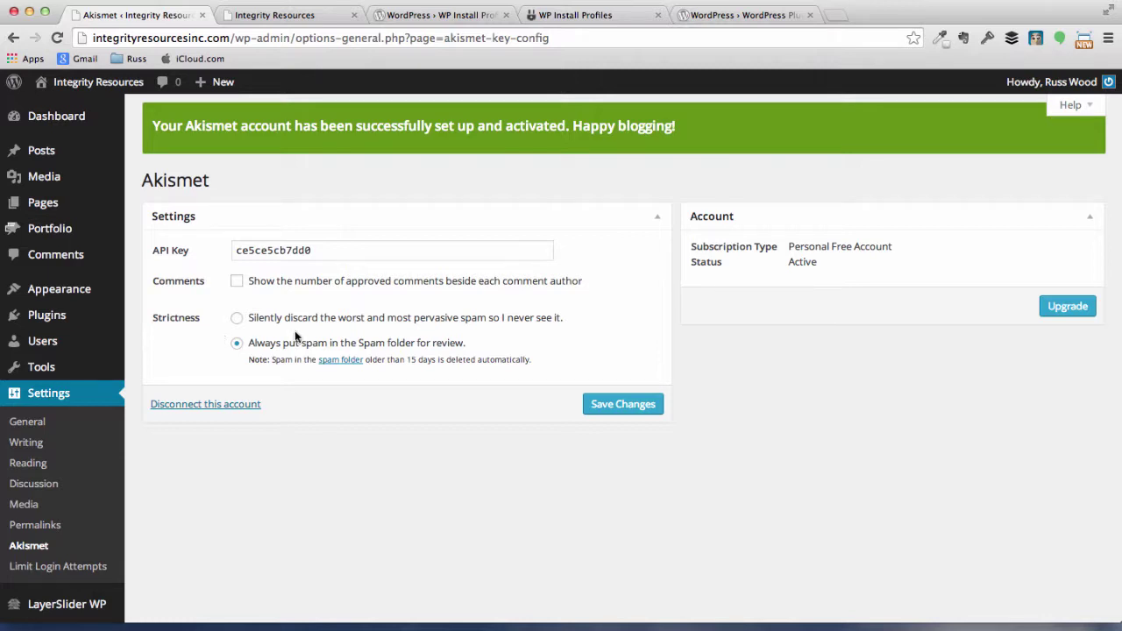
- Save the Akismet settings and go back to Plugins > Installed Plugins
{"action": "left_click", "coordinate": [603, 405]}
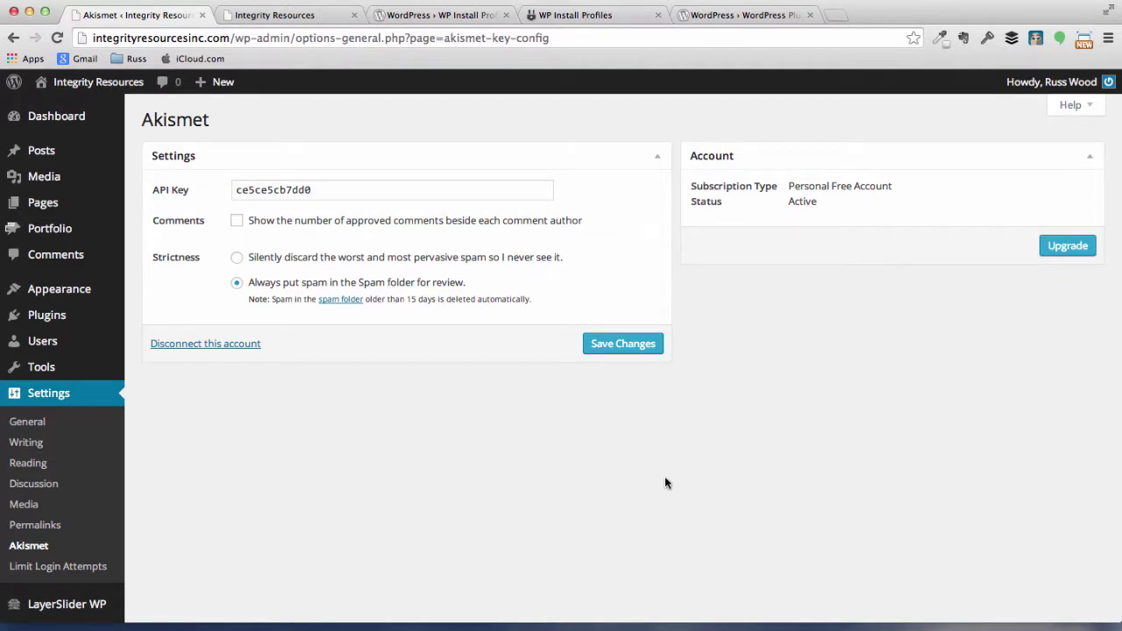
{"action": "mouse_move", "coordinate": [88, 314]}
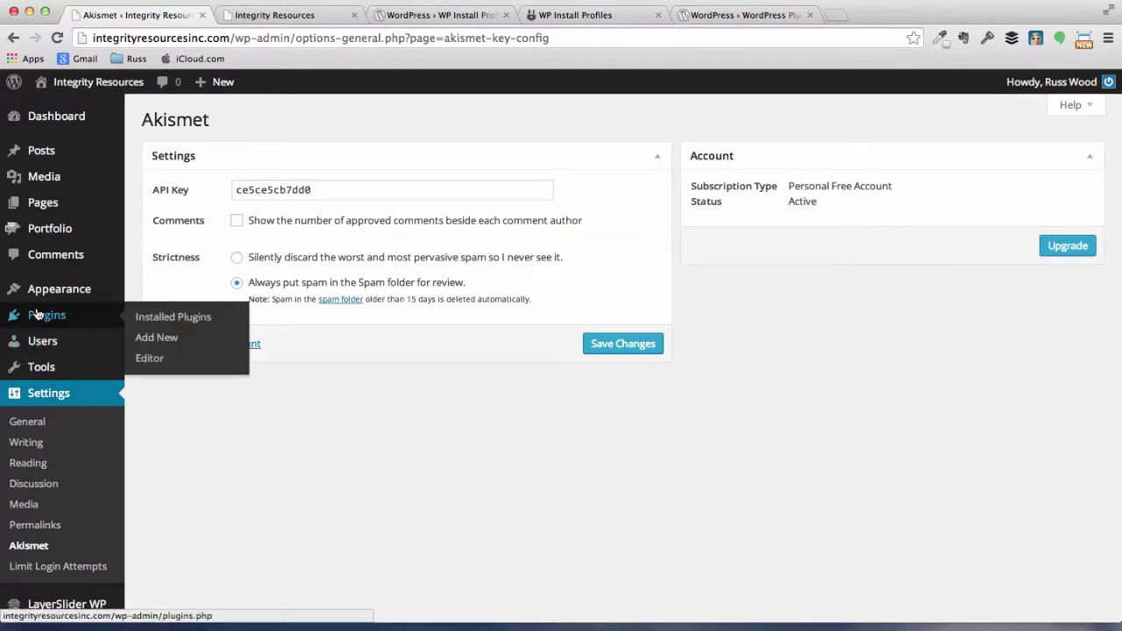
{"action": "left_click", "coordinate": [175, 322]}
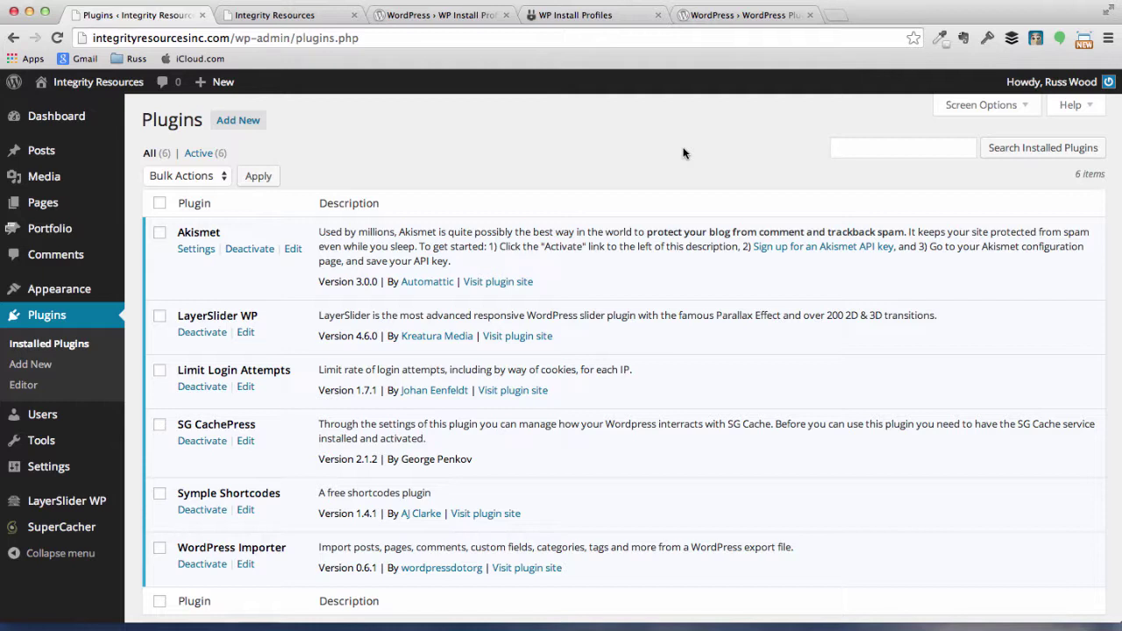
- Switch to the WordPress.org Plugin Directory tab and scroll through featured and popular plugins
{"action": "left_click", "coordinate": [769, 15]}
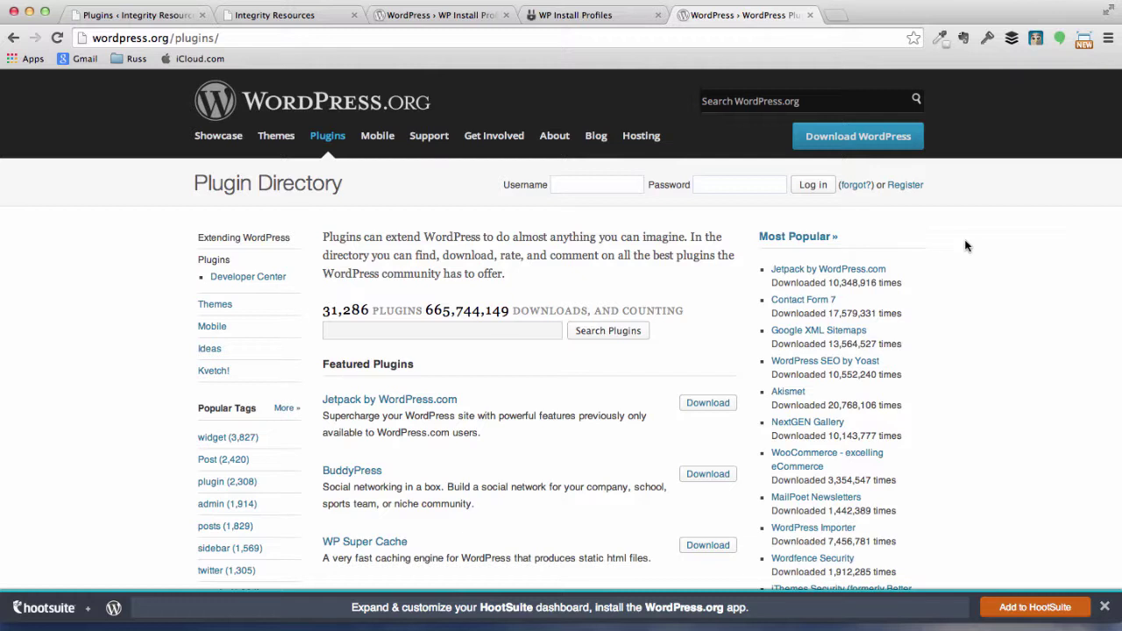
{"action": "scroll", "coordinate": [959, 277], "scroll_direction": "down", "scroll_amount": 2}
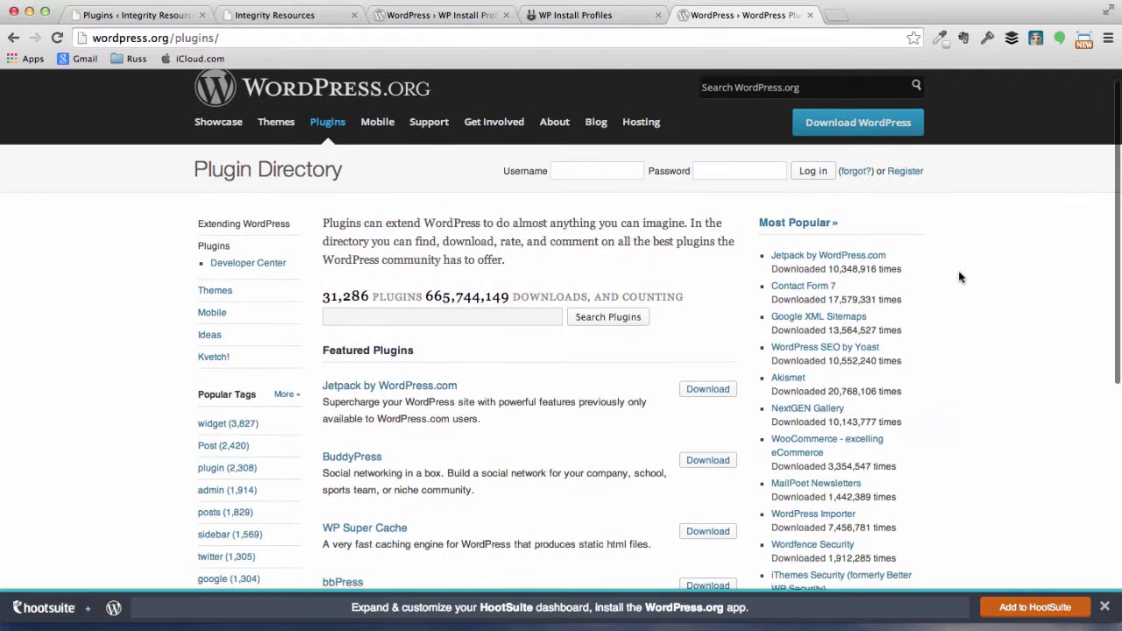
{"action": "scroll", "coordinate": [959, 277], "scroll_direction": "down", "scroll_amount": 1}
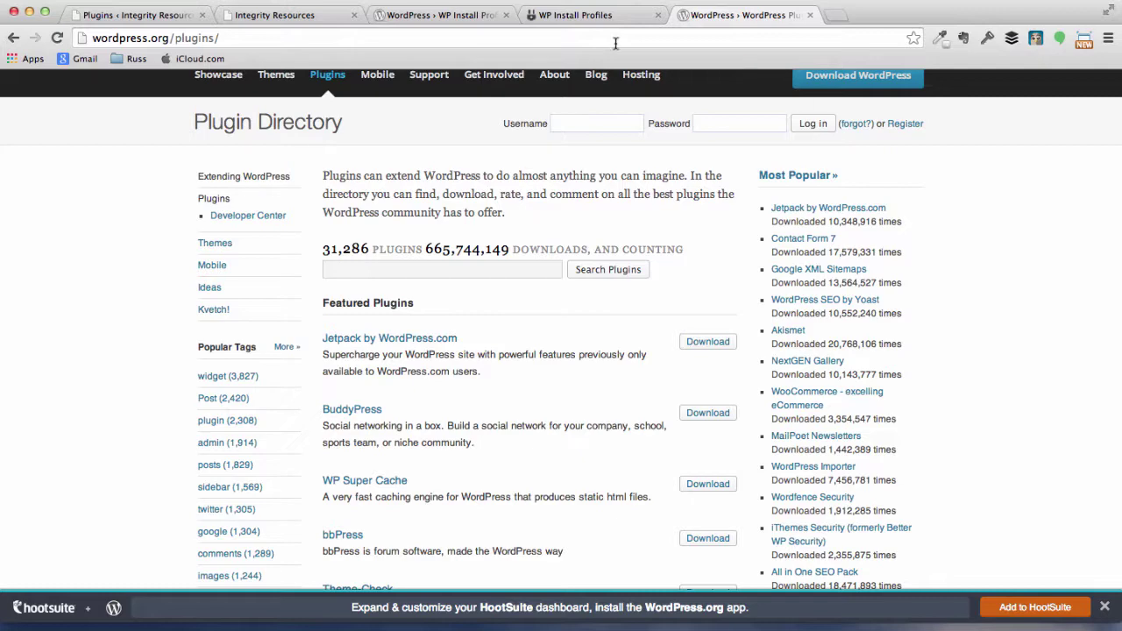
- Download WP Install Profiles 3.4.1 as install-profiles.zip, then return to the admin Plugins tab
{"action": "left_click", "coordinate": [471, 16]}
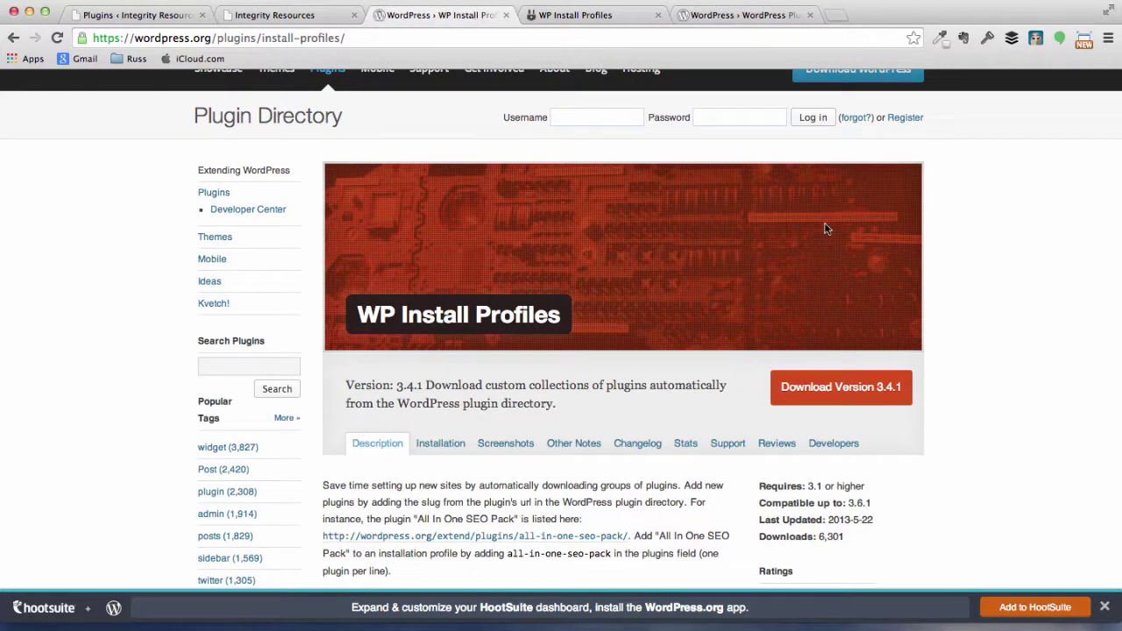
{"action": "scroll", "coordinate": [939, 282], "scroll_direction": "down", "scroll_amount": 1}
{"action": "scroll", "coordinate": [939, 282], "scroll_direction": "down", "scroll_amount": 1}
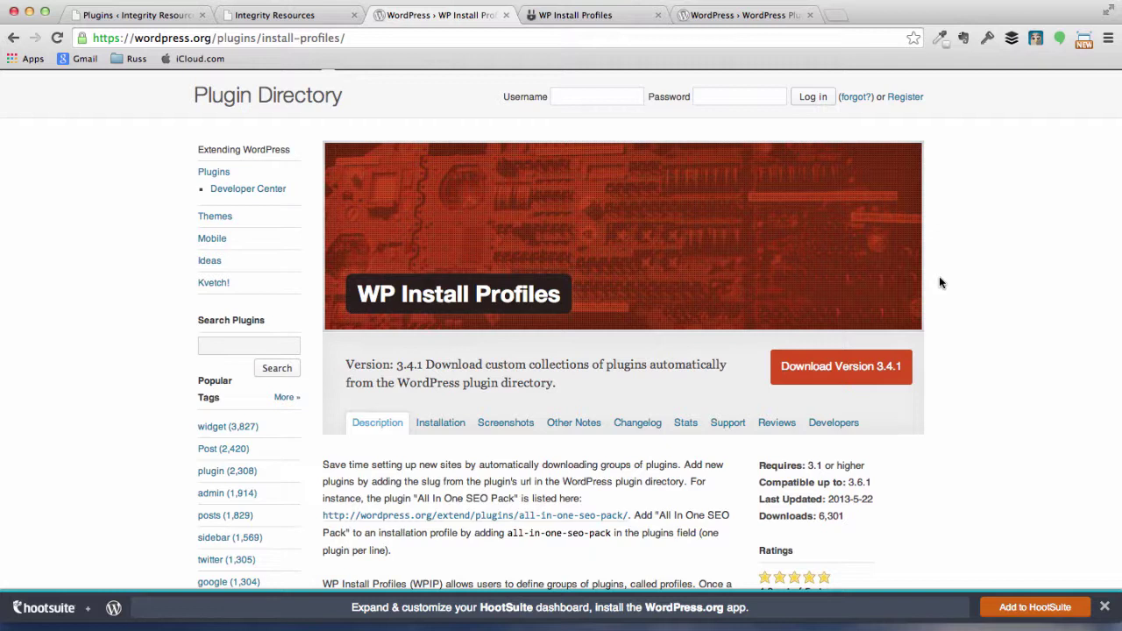
{"action": "left_click", "coordinate": [846, 367]}
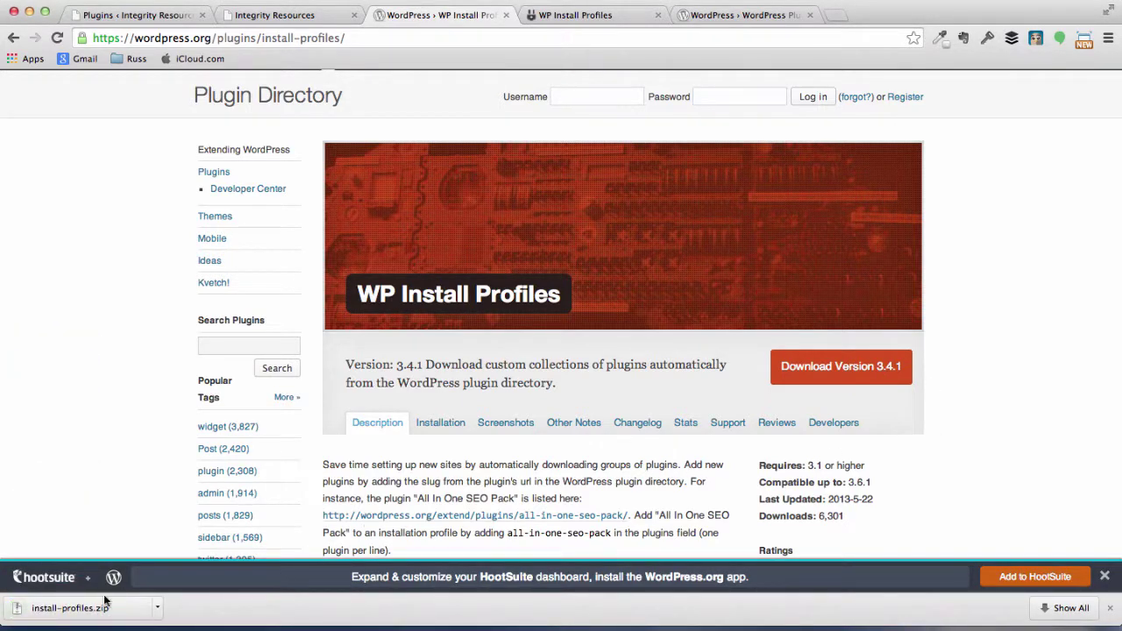
{"action": "key", "text": "super+1"}
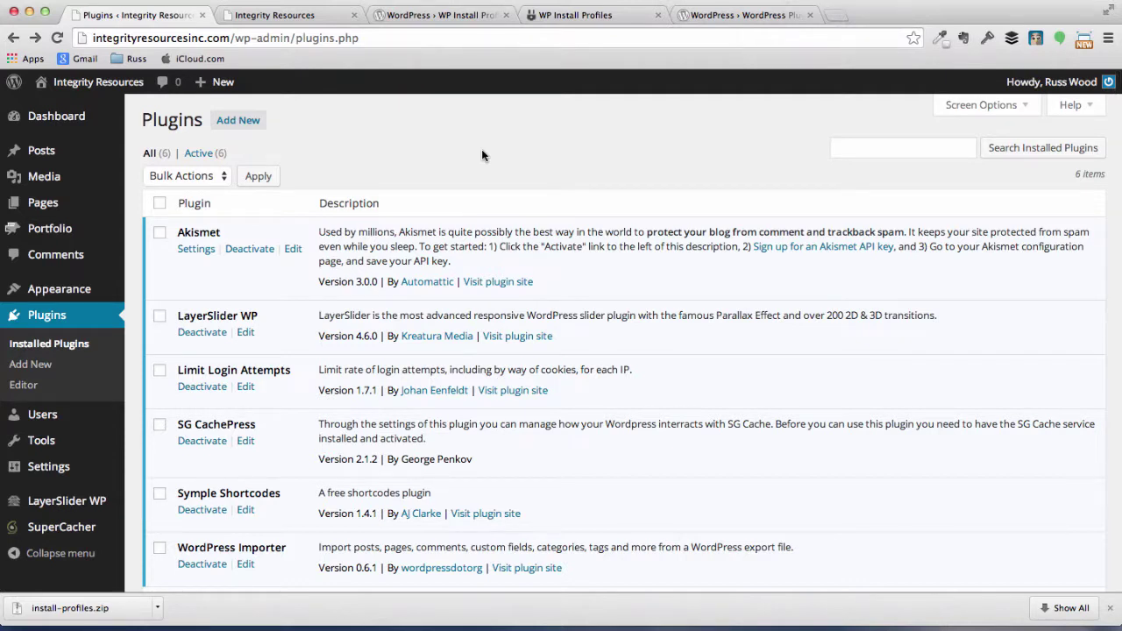
- Upload install-profiles.zip from Downloads via Plugins > Add New and install it
{"action": "left_click", "coordinate": [249, 121]}
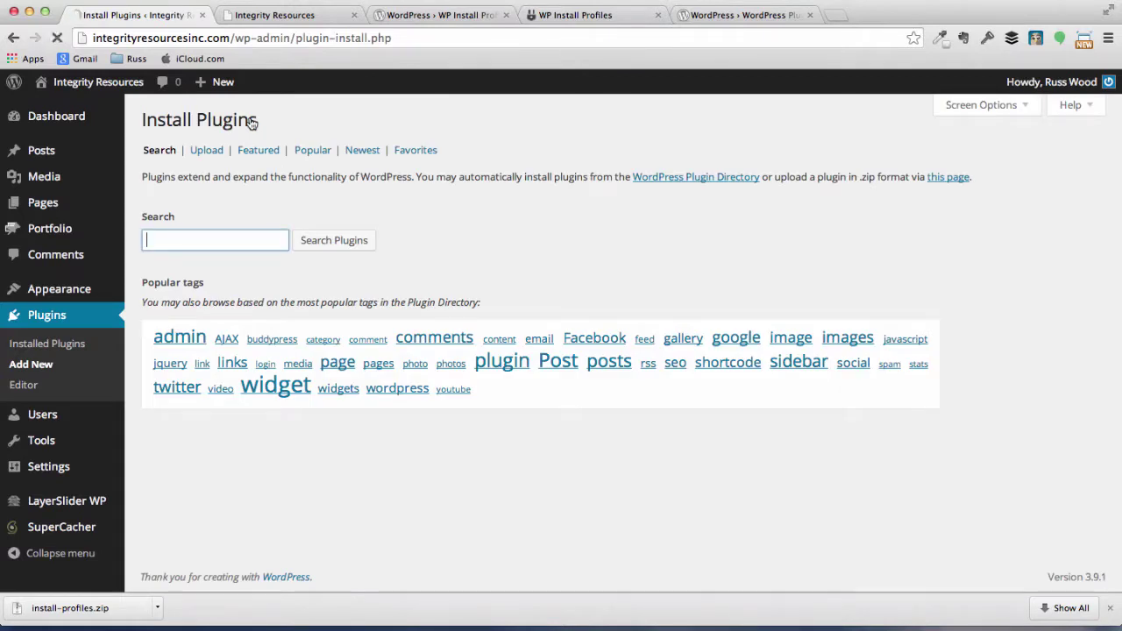
{"action": "left_click", "coordinate": [207, 150]}
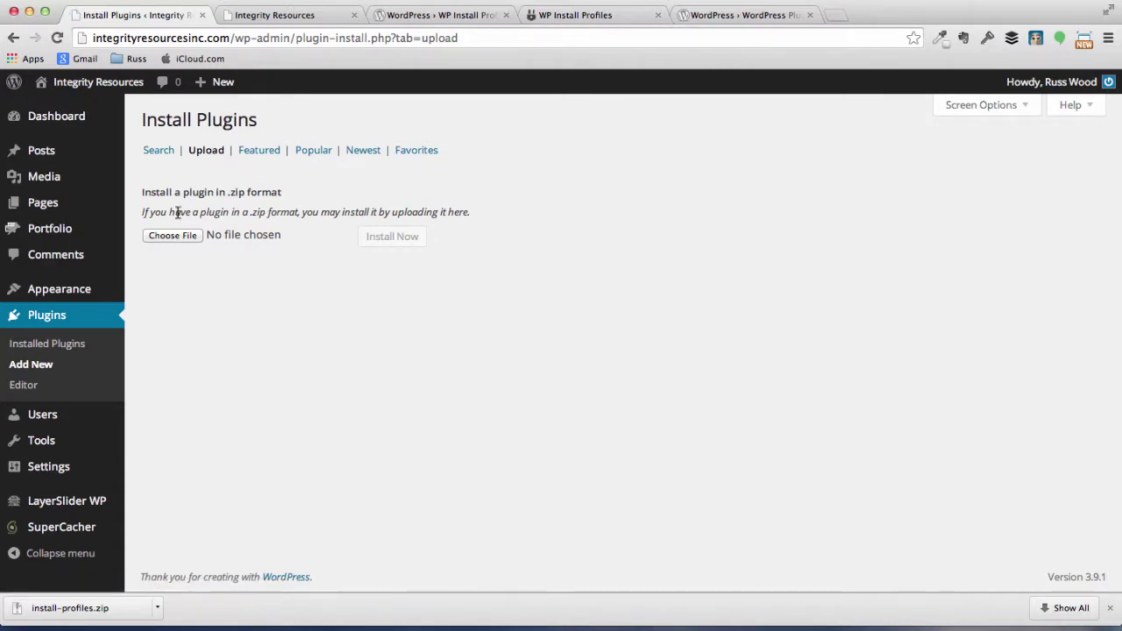
{"action": "left_click", "coordinate": [173, 237]}
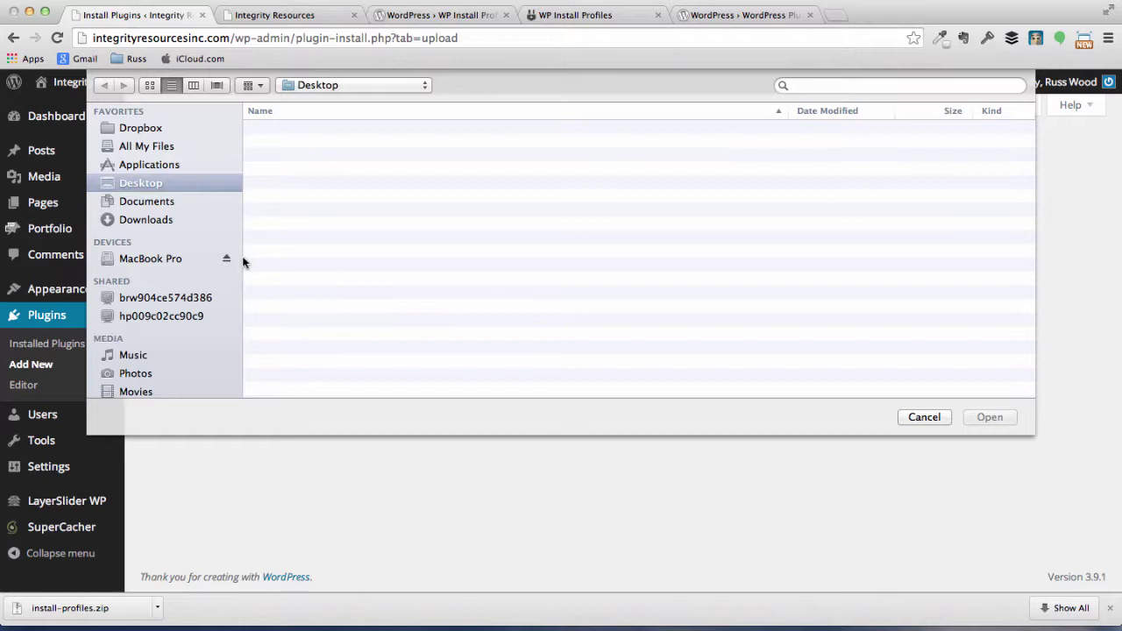
{"action": "left_click", "coordinate": [169, 220]}
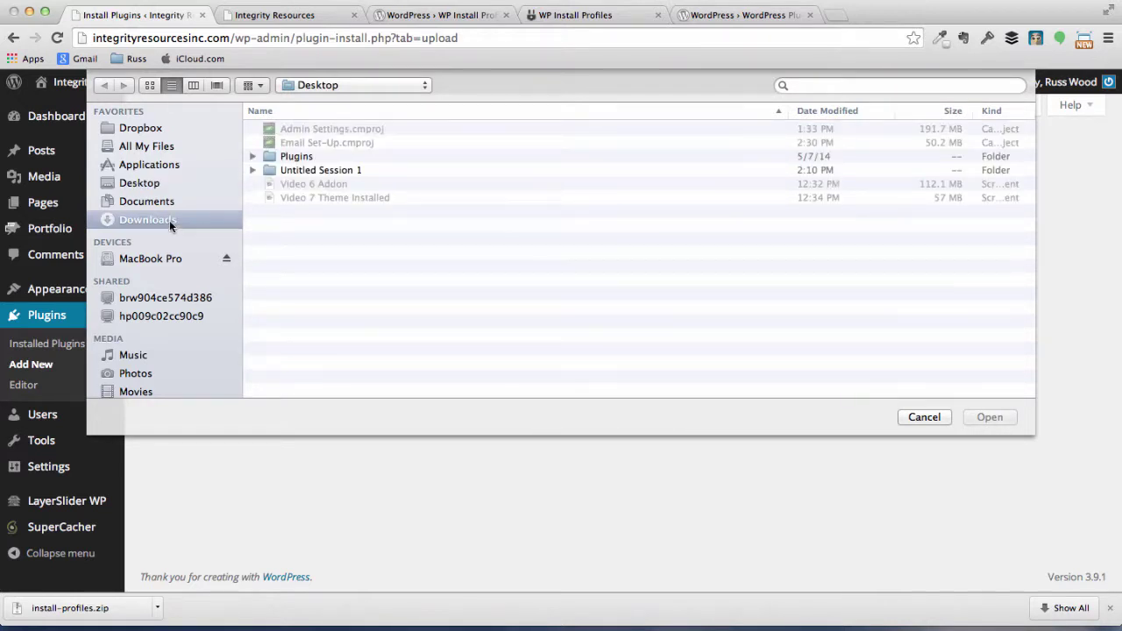
{"action": "double_click", "coordinate": [372, 129]}
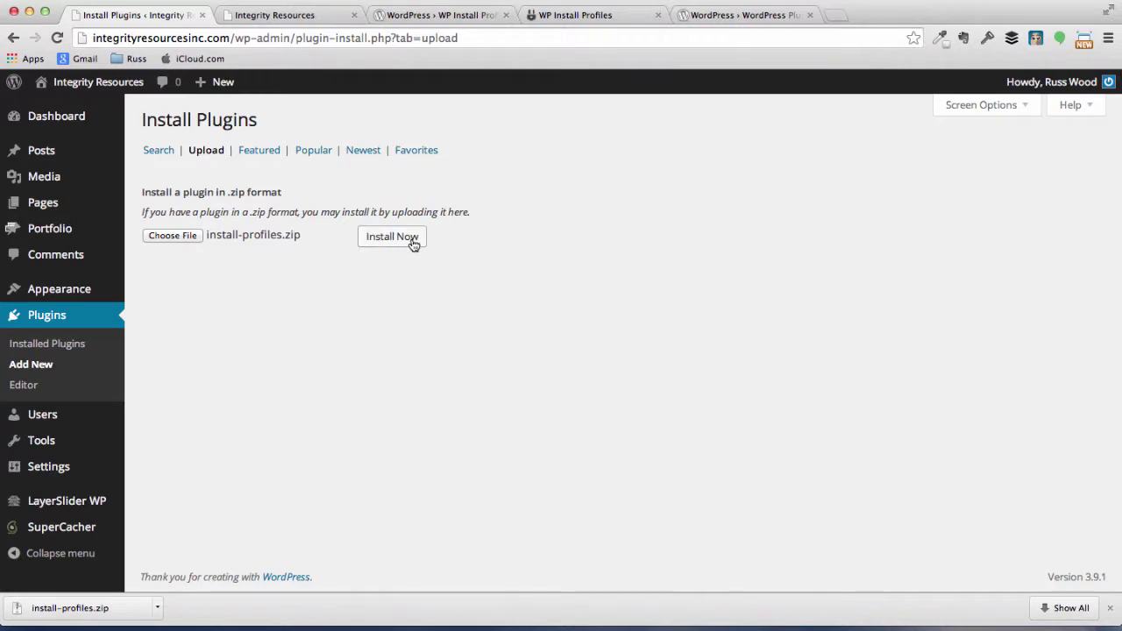
{"action": "left_click", "coordinate": [412, 241]}
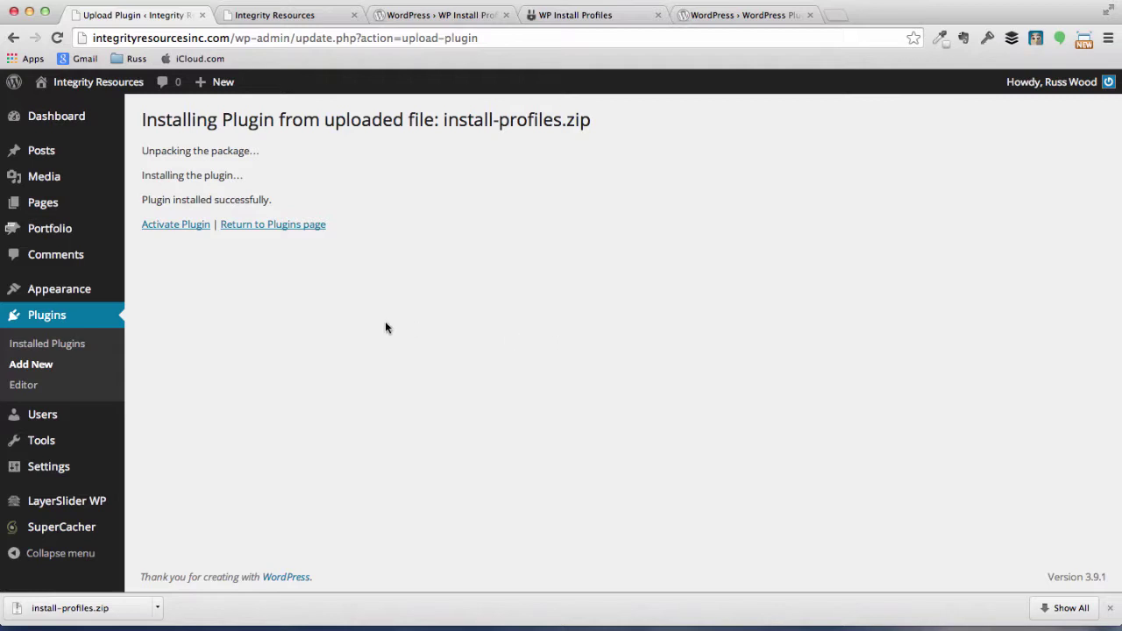
- Activate the Installation Profiles 3.4.1 plugin and review the seven-plugin list
{"action": "left_click", "coordinate": [180, 224]}
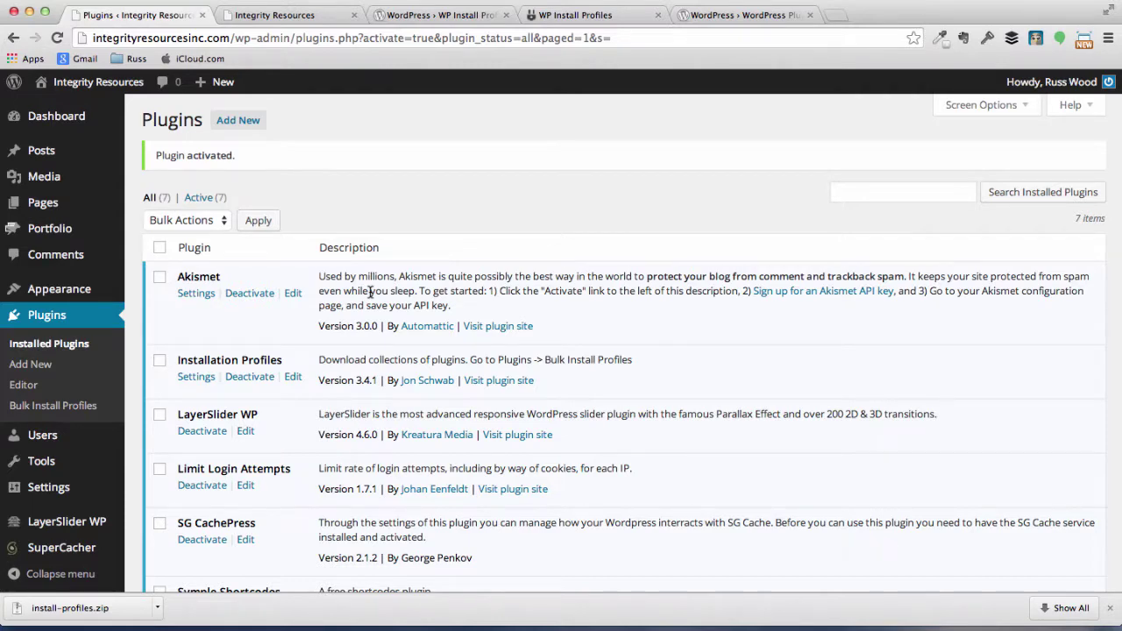
{"action": "scroll", "coordinate": [370, 292], "scroll_direction": "down", "scroll_amount": 4}
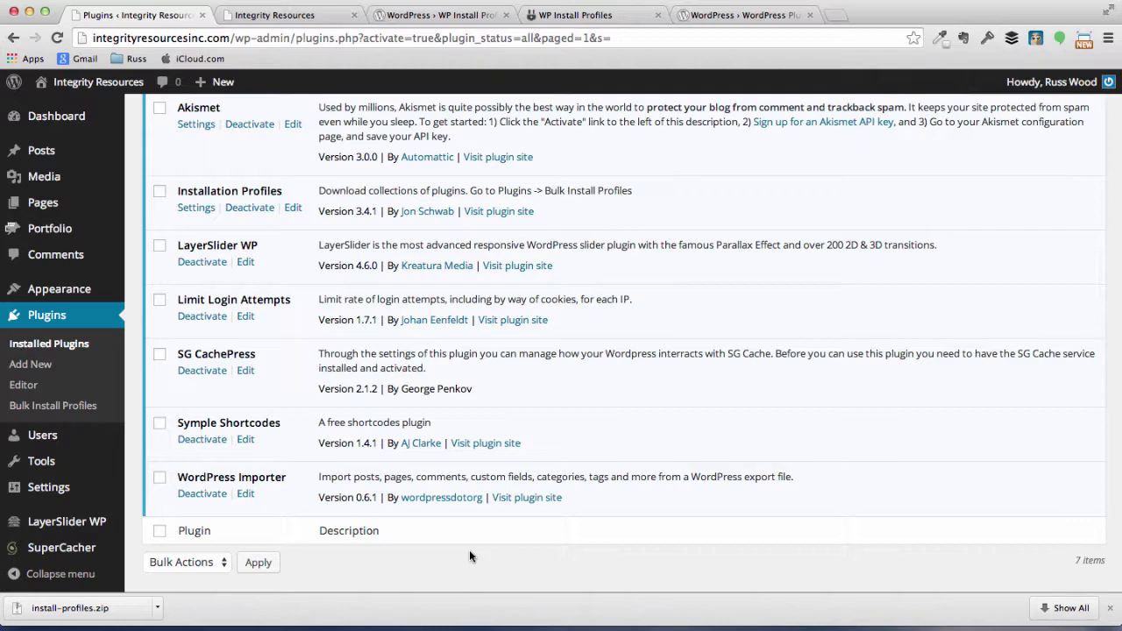
{"action": "scroll", "coordinate": [469, 557], "scroll_direction": "up", "scroll_amount": 5}
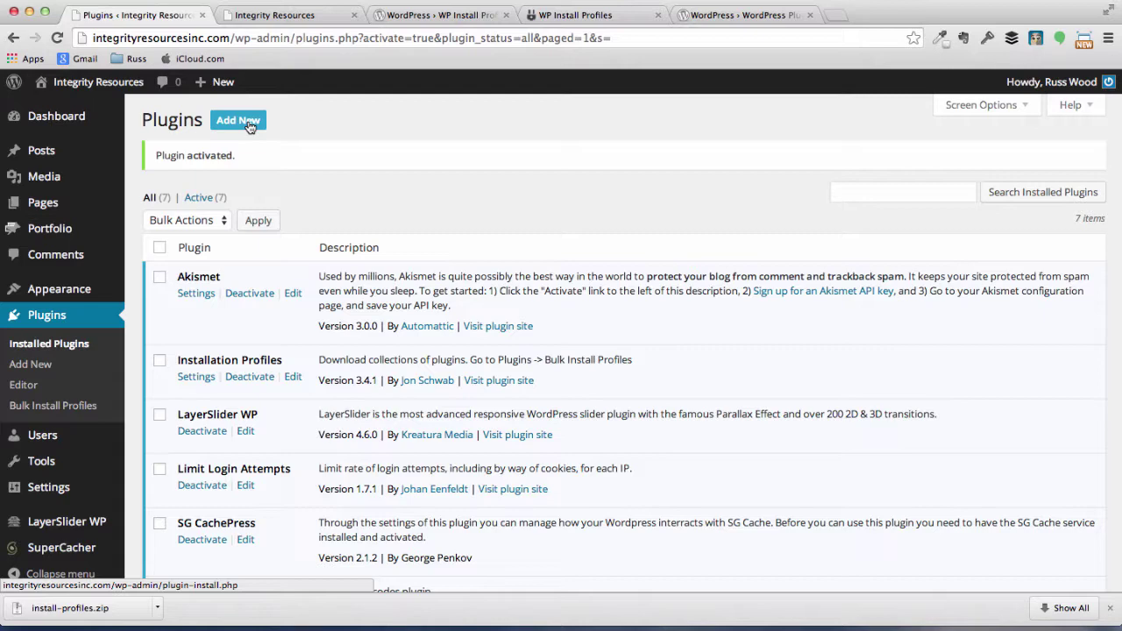
- Open the Import Profiles tab on the Bulk Install Profiles page
{"action": "scroll", "coordinate": [954, 233], "scroll_direction": "down", "scroll_amount": 3}
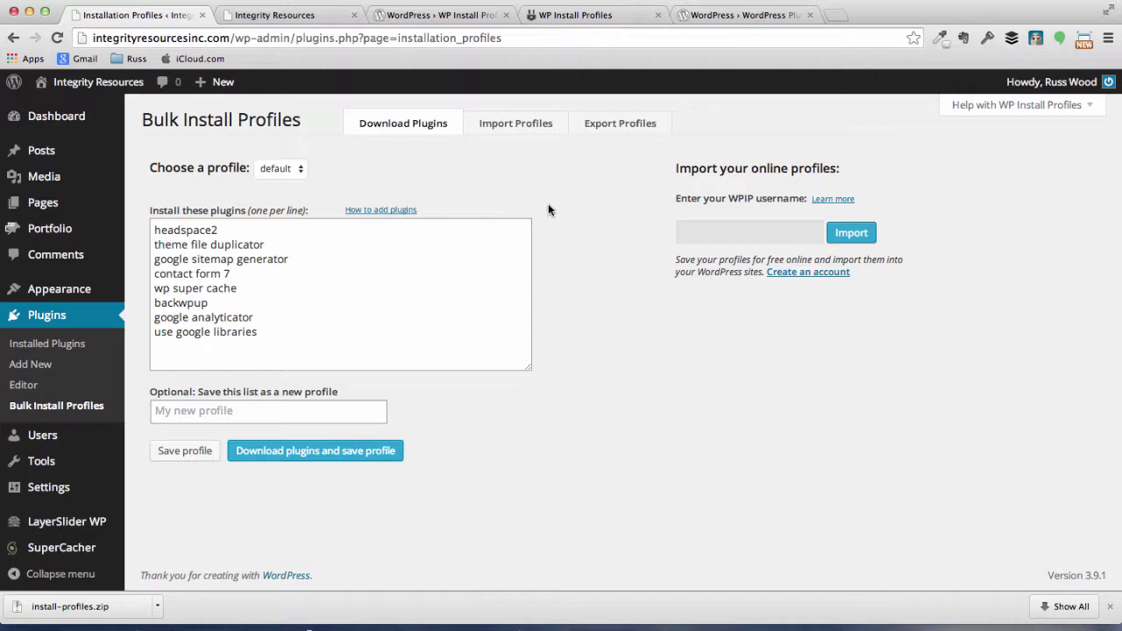
{"action": "left_click", "coordinate": [511, 121]}
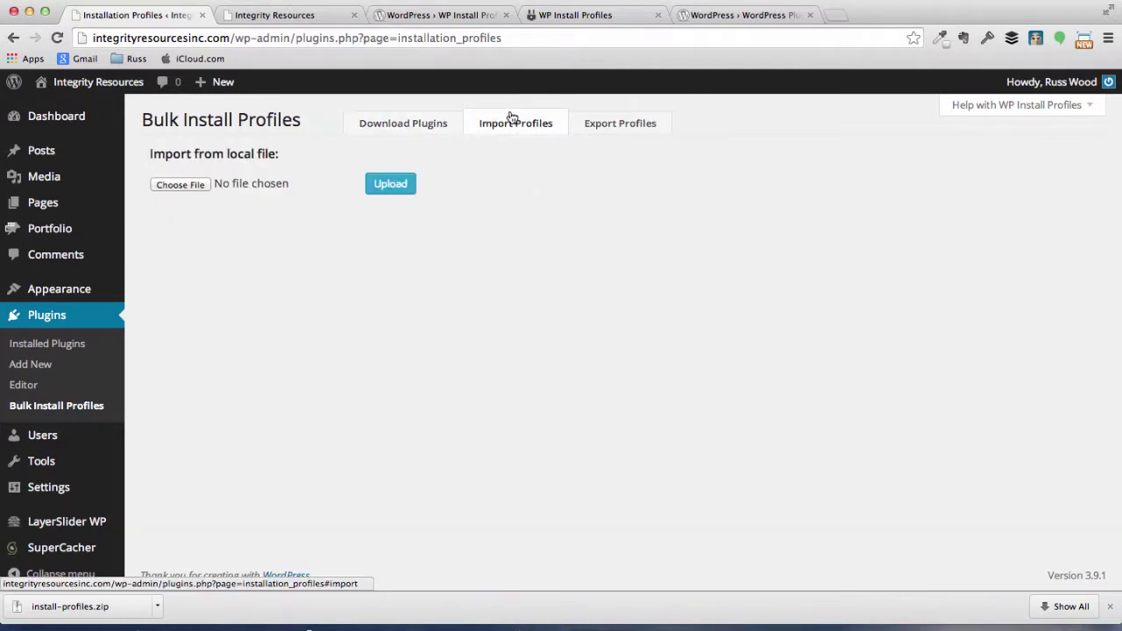
- Import the saved .profile file from the Desktop, loading headspace2, contact form 7, wp super cache and others
{"action": "left_click", "coordinate": [195, 184]}
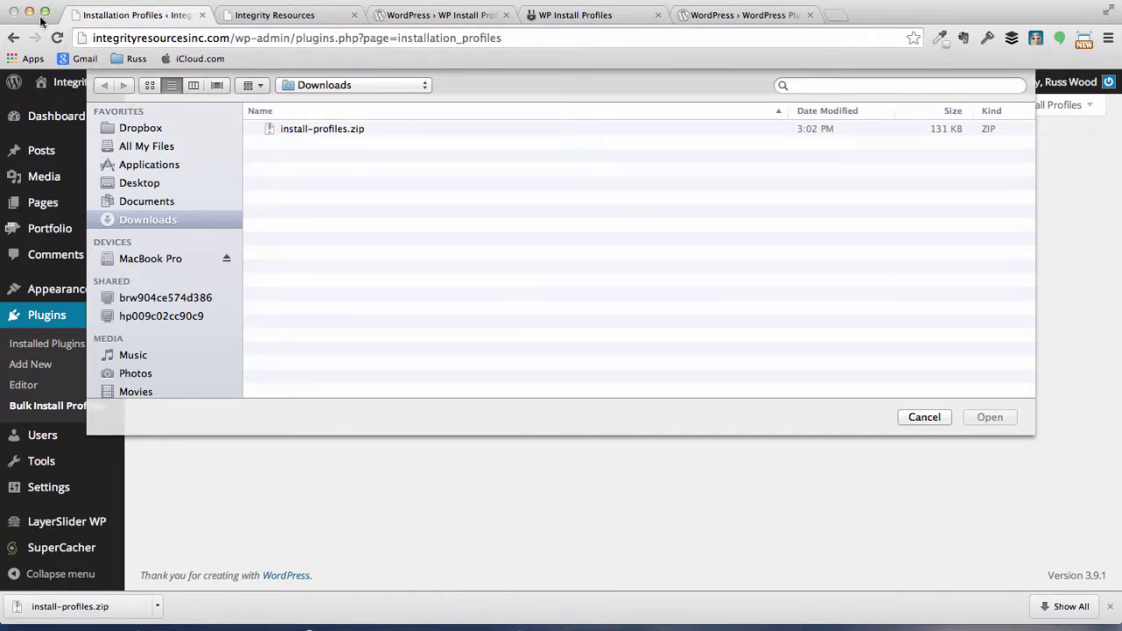
{"action": "left_click", "coordinate": [167, 182]}
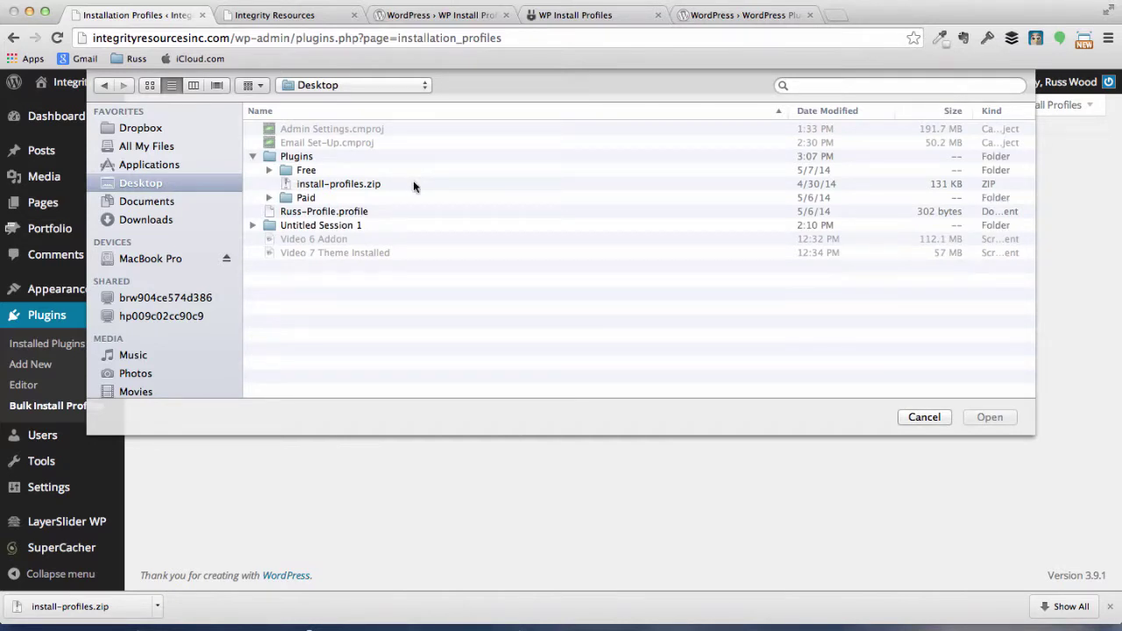
{"action": "left_click", "coordinate": [362, 215]}
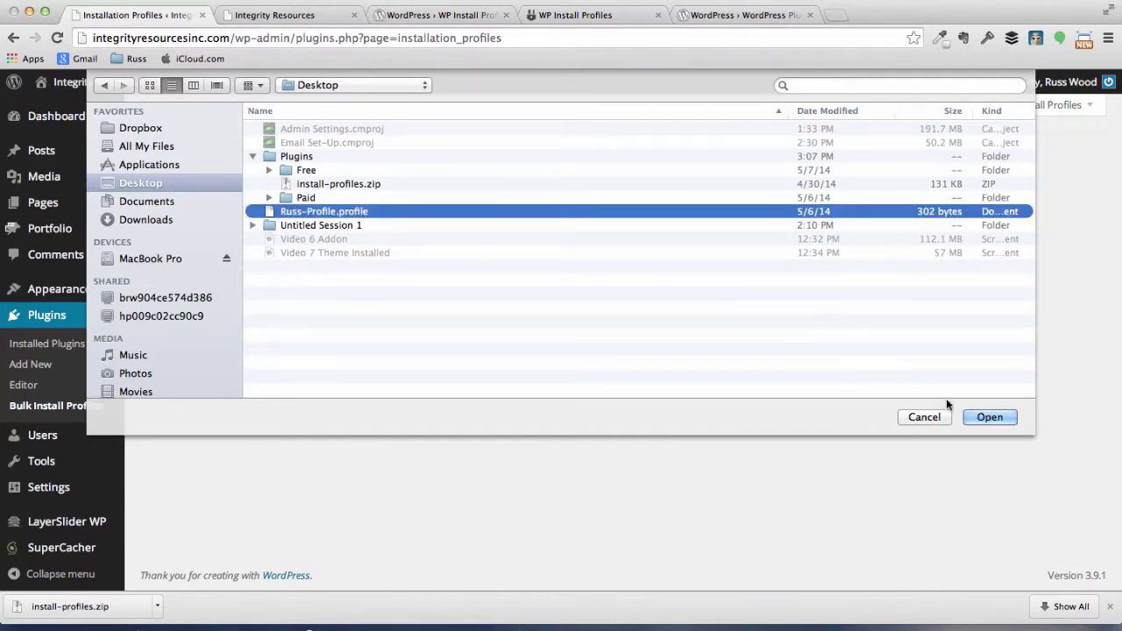
{"action": "left_click", "coordinate": [989, 417]}
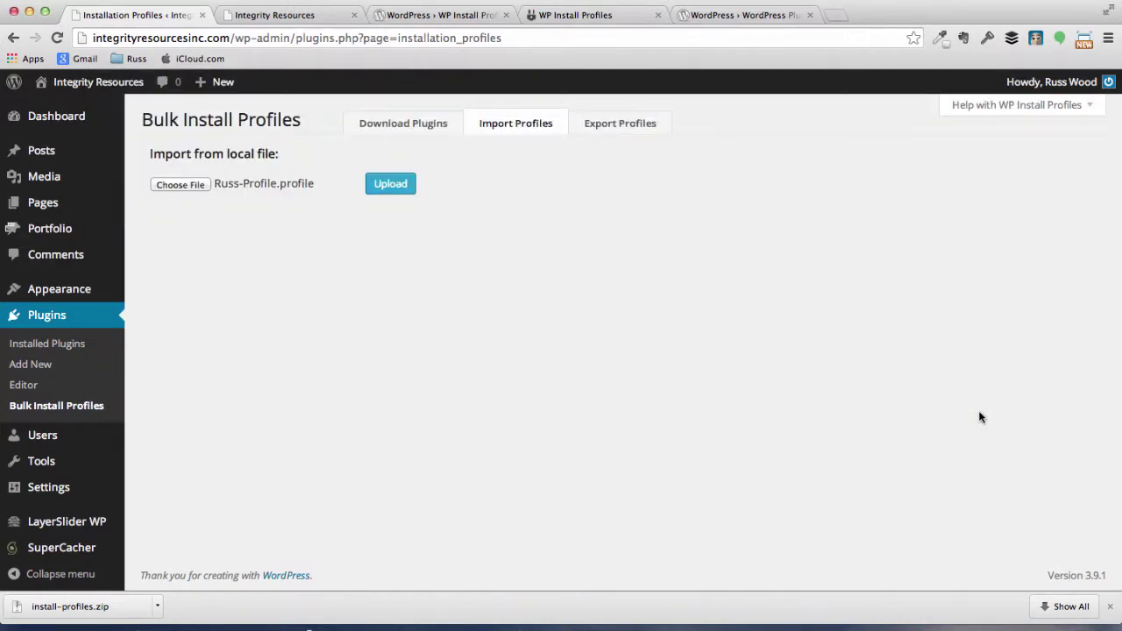
{"action": "left_click", "coordinate": [391, 188]}
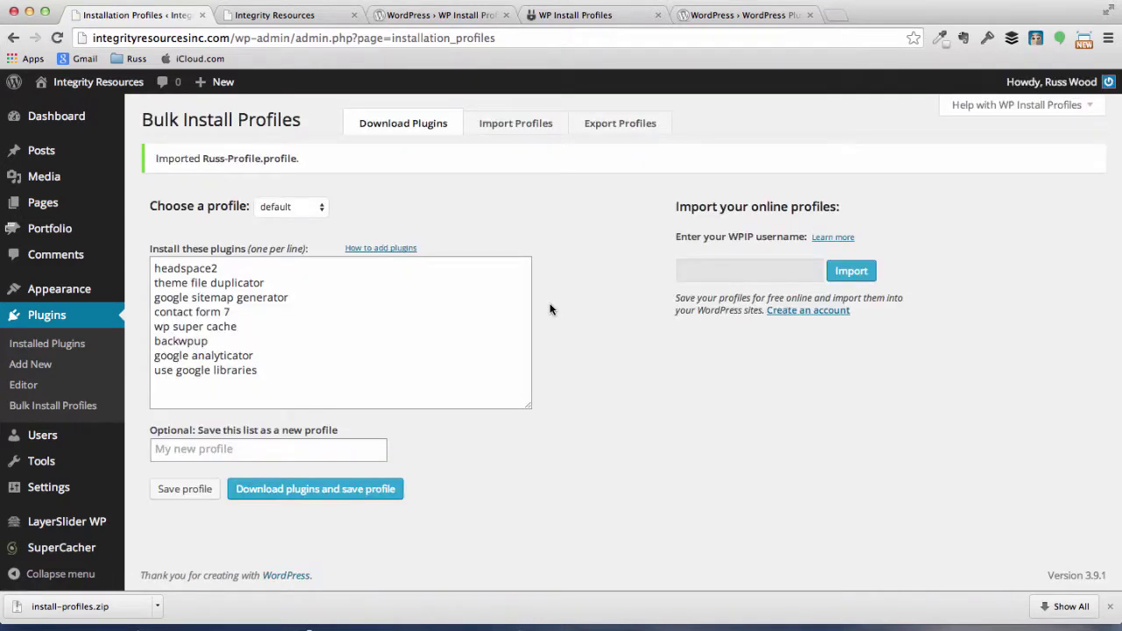
- Choose the imported profile to list powerpress, wordpress-seo, google-sitemap-generator and wp-inject for install
{"action": "left_click", "coordinate": [294, 208]}
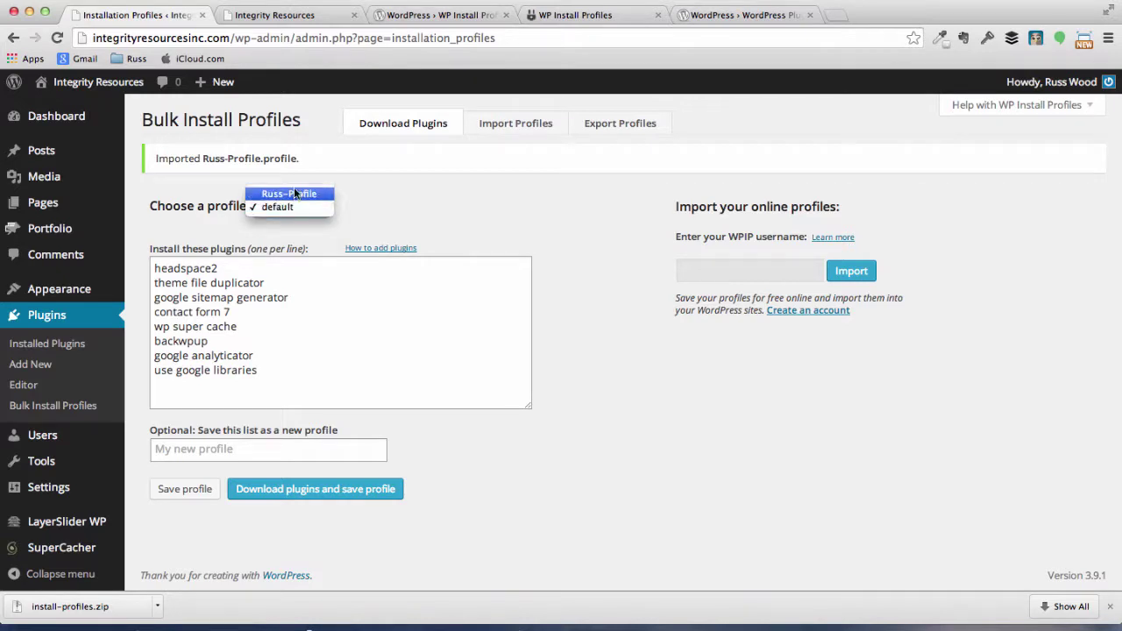
{"action": "left_click", "coordinate": [294, 189]}
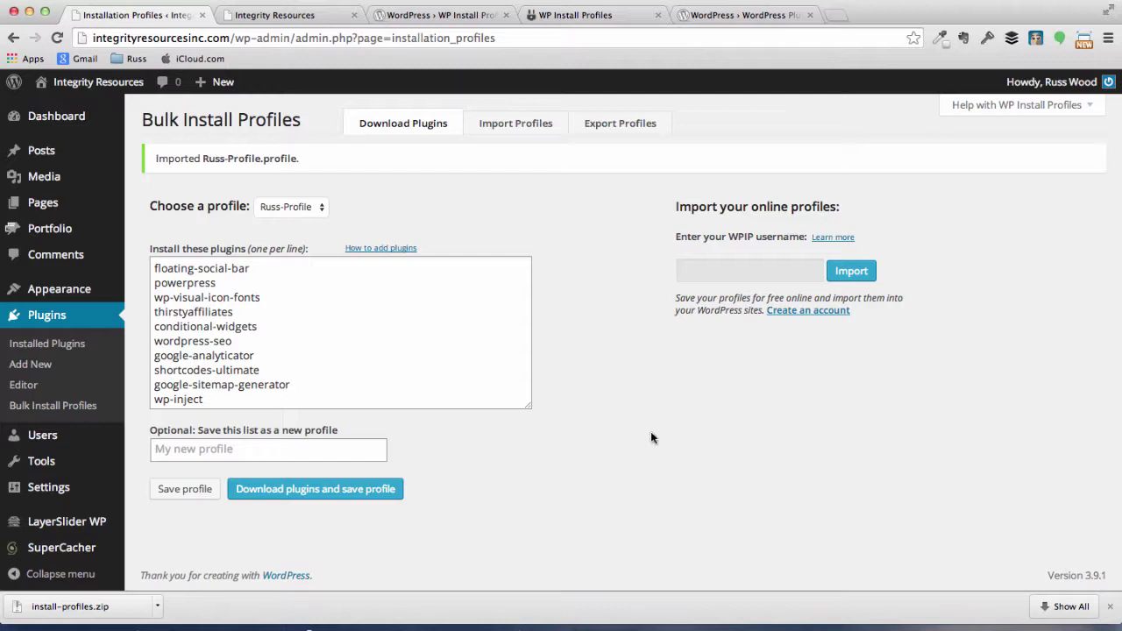
- Start downloading all of the profile's plugins from the WordPress directory and save the profile
{"action": "left_click", "coordinate": [360, 486]}
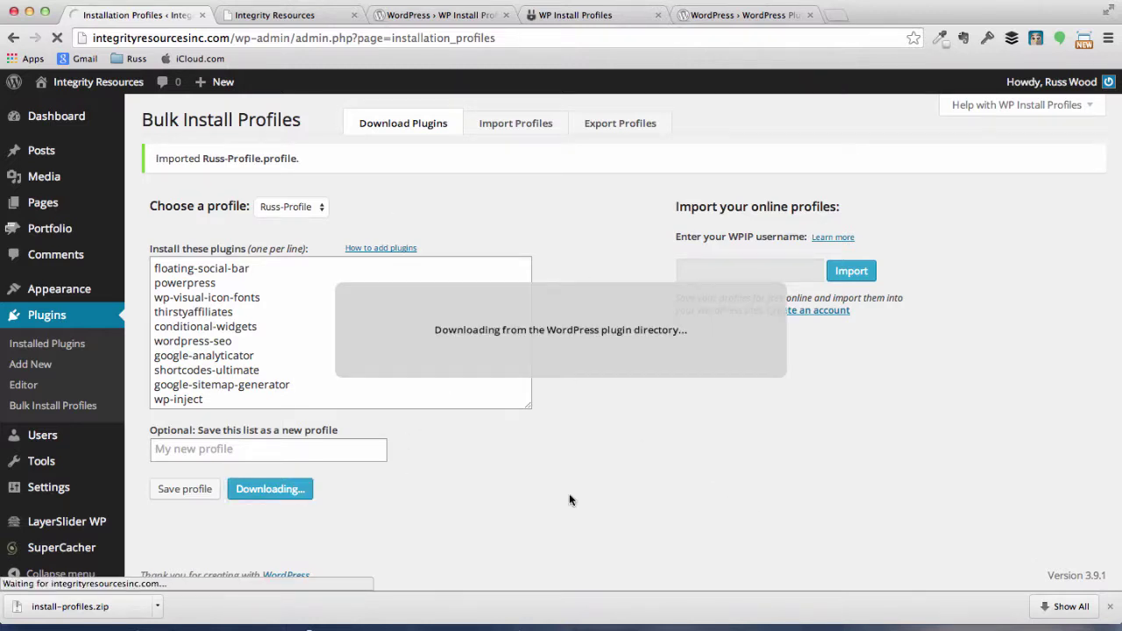